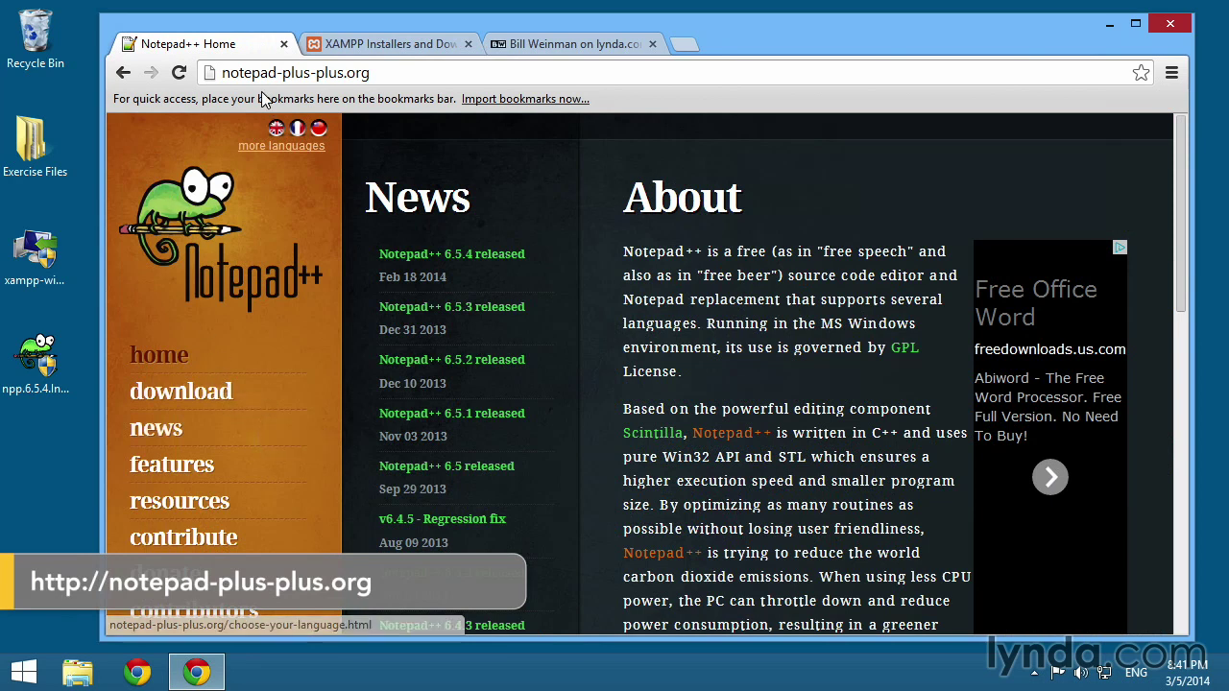
Step: Open the Notepad++ download page and examine the package options for version 6.5.4
click(176, 384)
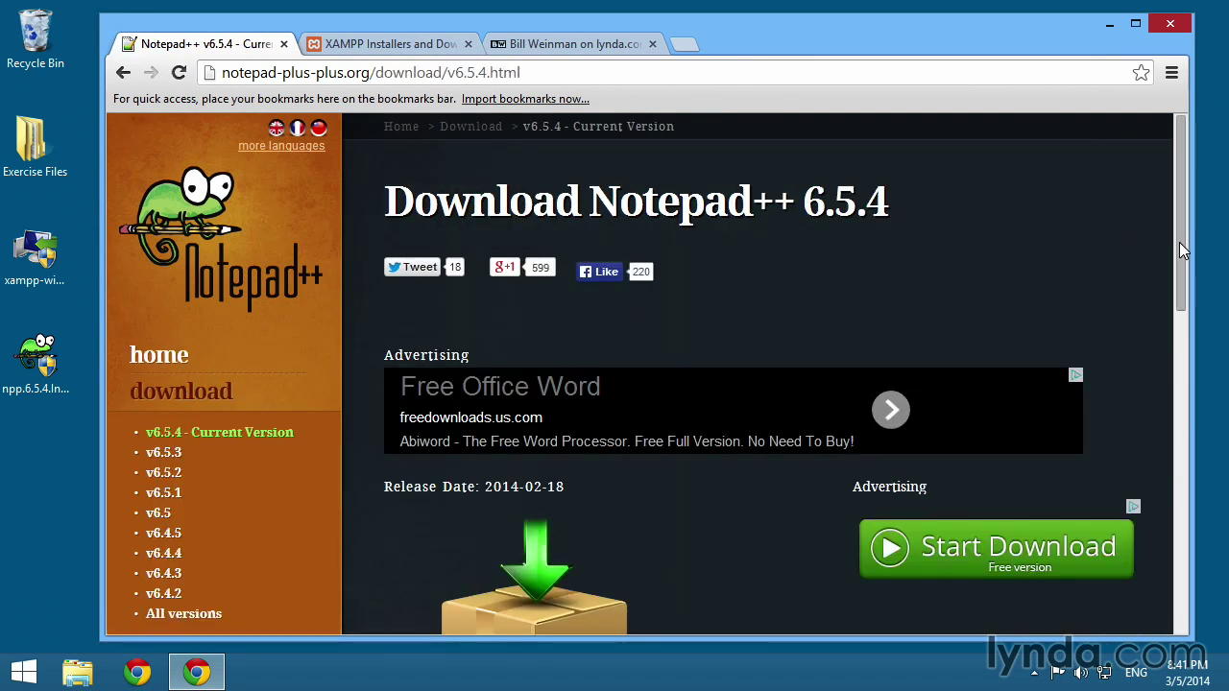
drag(1179, 256, 1188, 396)
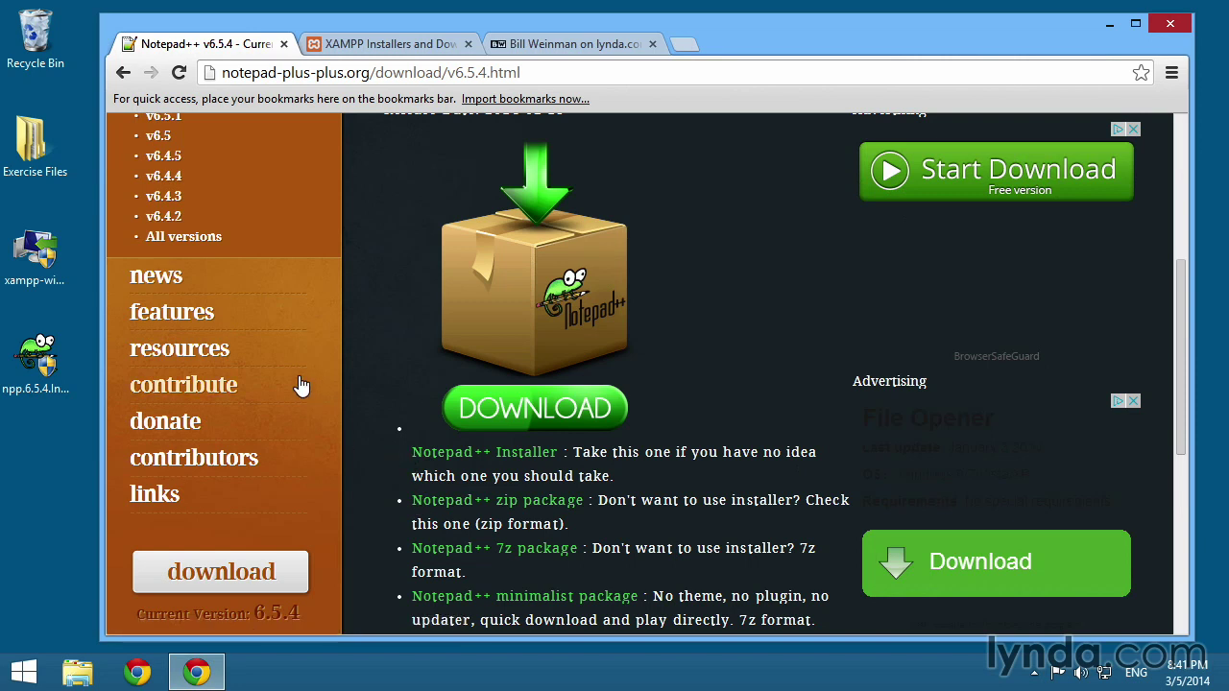
scroll(302, 356, up, 4)
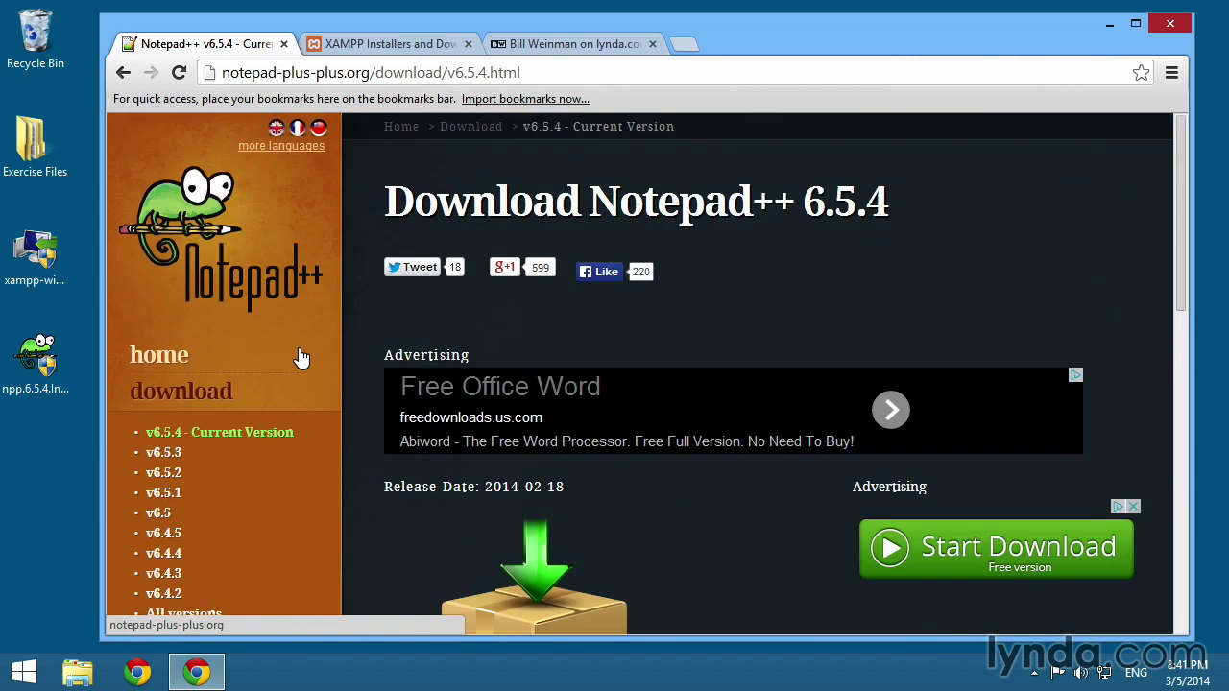
Step: Examine the XAMPP page on apachefriends.org and the XAMPP installers listed on the SQL courses page at bw.org/ldcsql
click(381, 46)
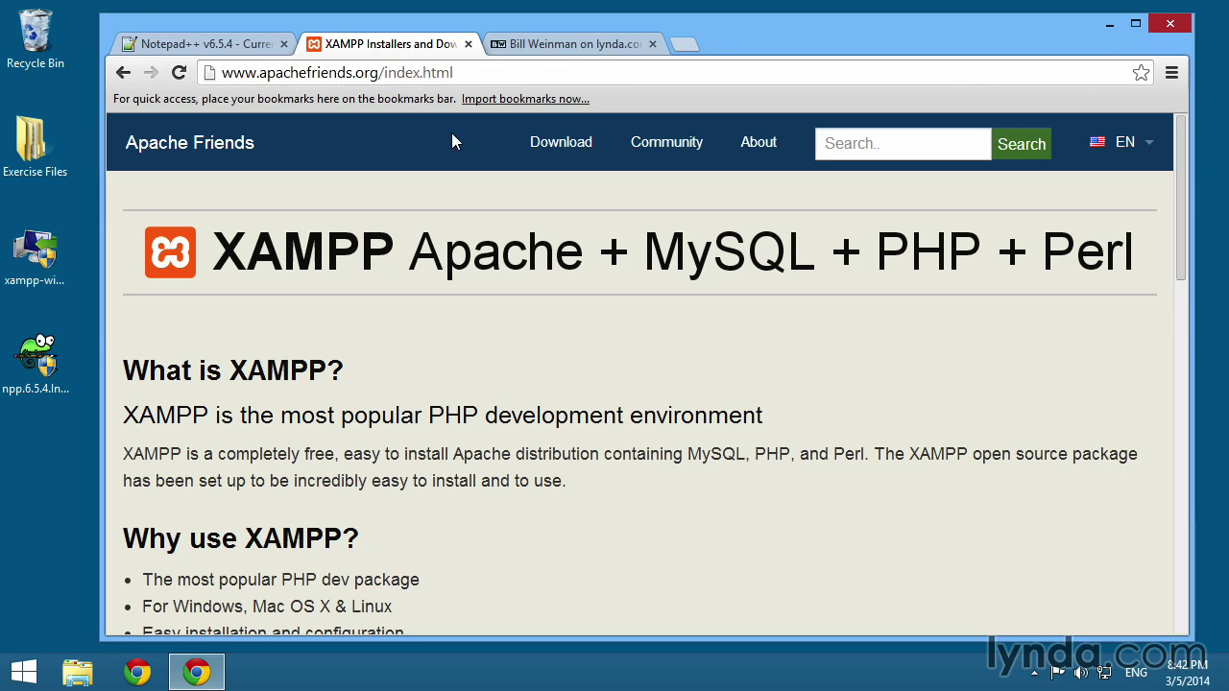
click(574, 50)
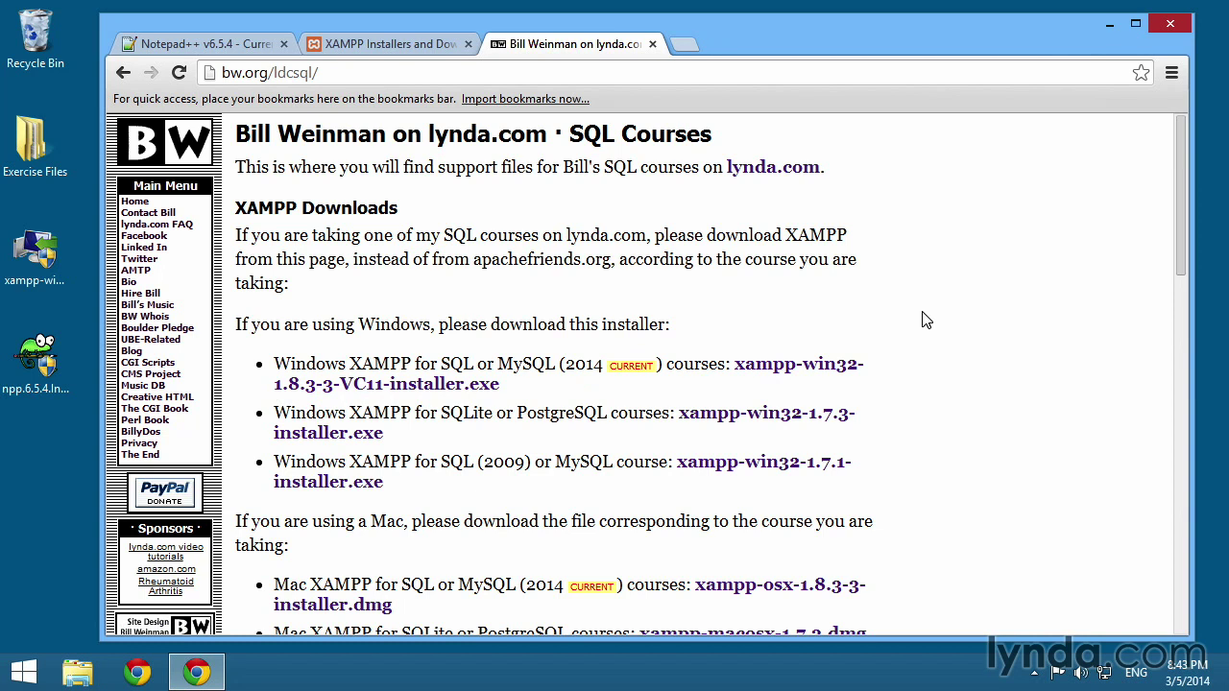
click(365, 43)
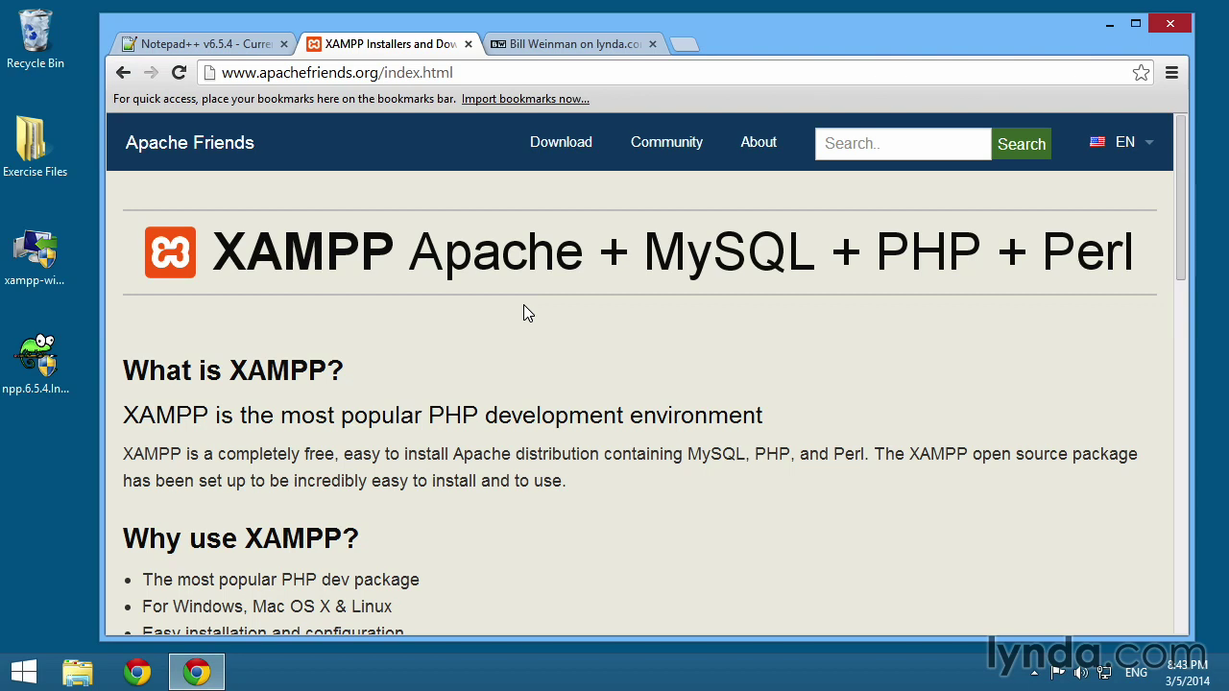
Step: Run the desktop's XAMPP installer as administrator, allow it to make changes, and continue past the antivirus and UAC notices
right_click(38, 248)
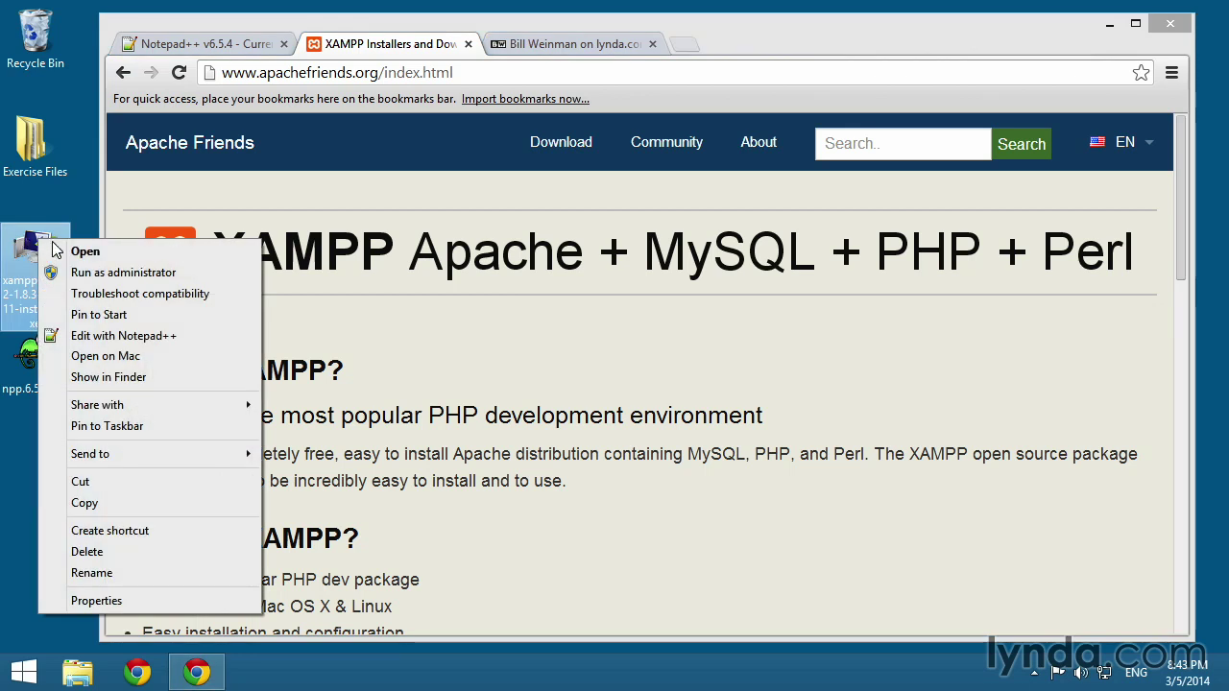
click(123, 275)
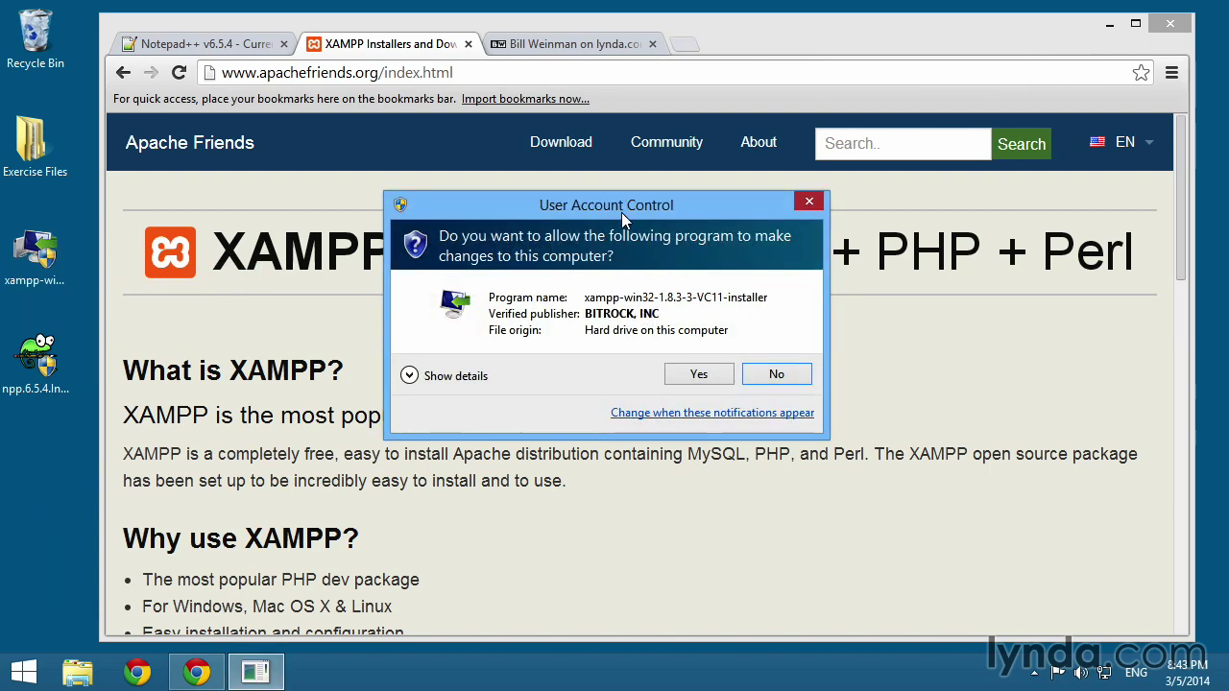
click(700, 374)
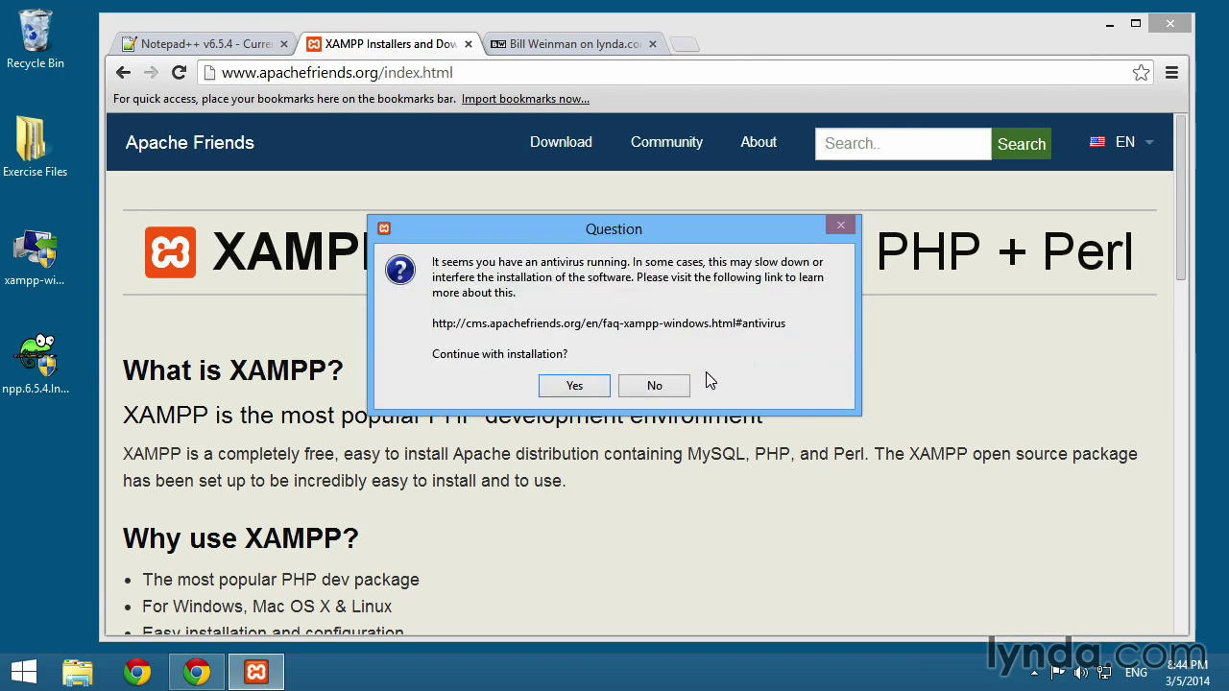
click(574, 387)
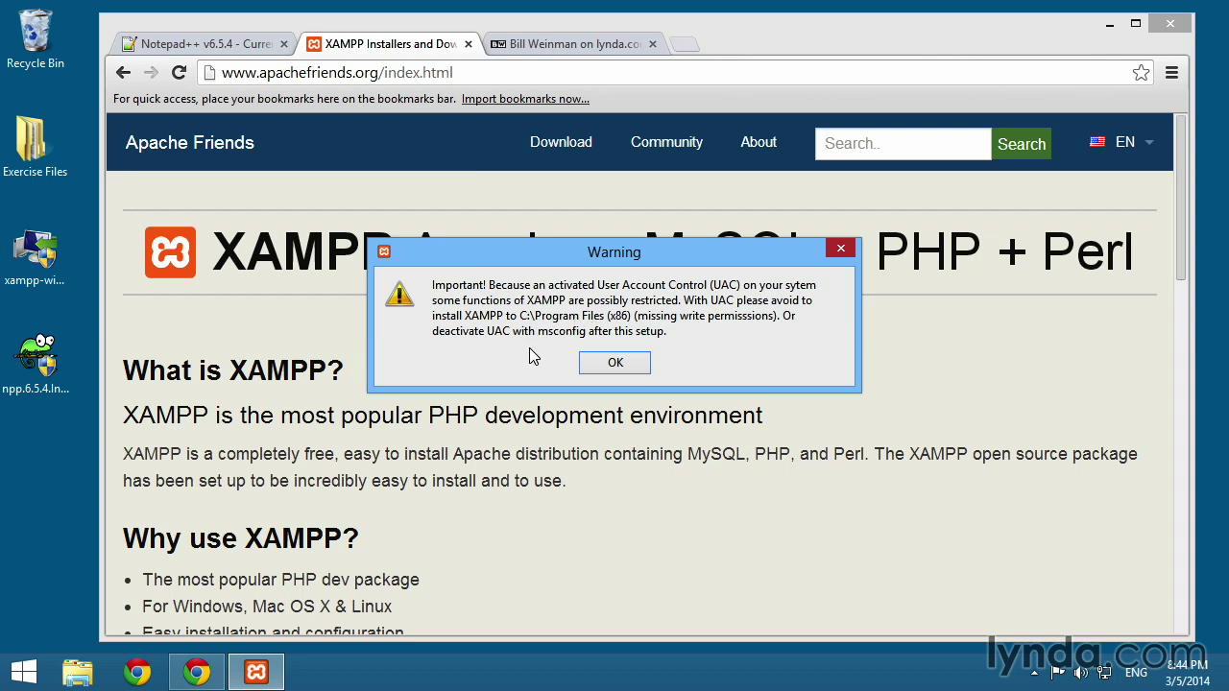
click(622, 363)
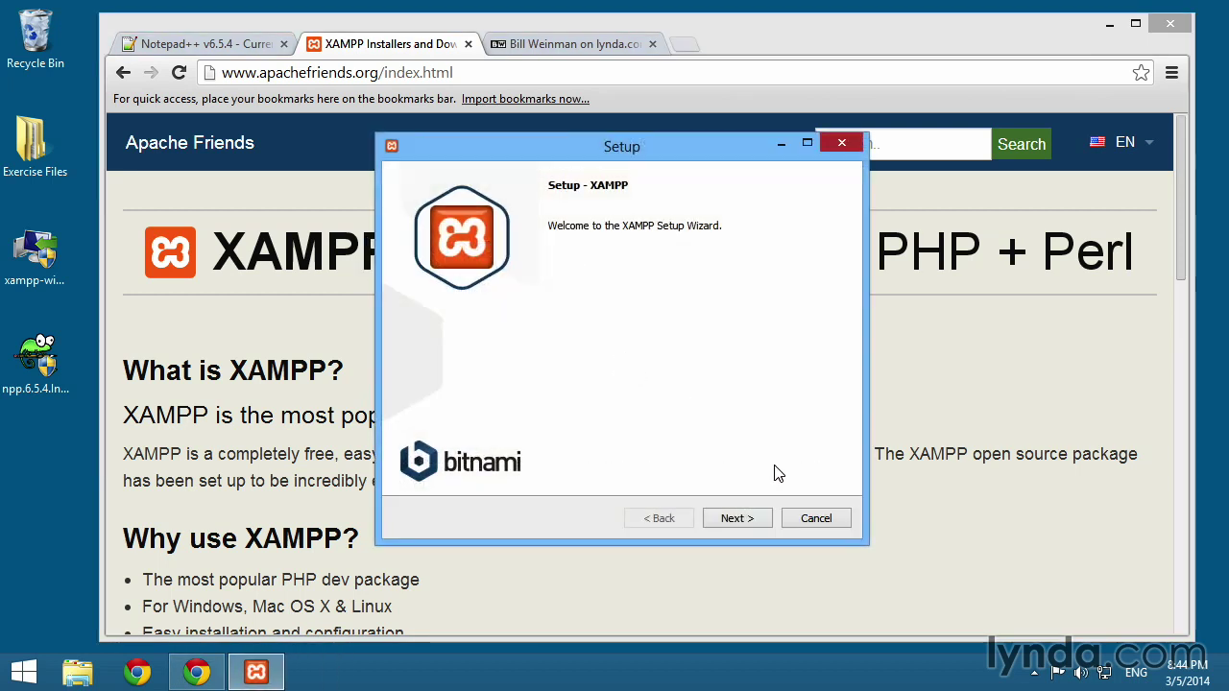
Step: Exclude FileZilla FTP Server, Mercury Mail Server and Tomcat from the XAMPP components to install
click(750, 520)
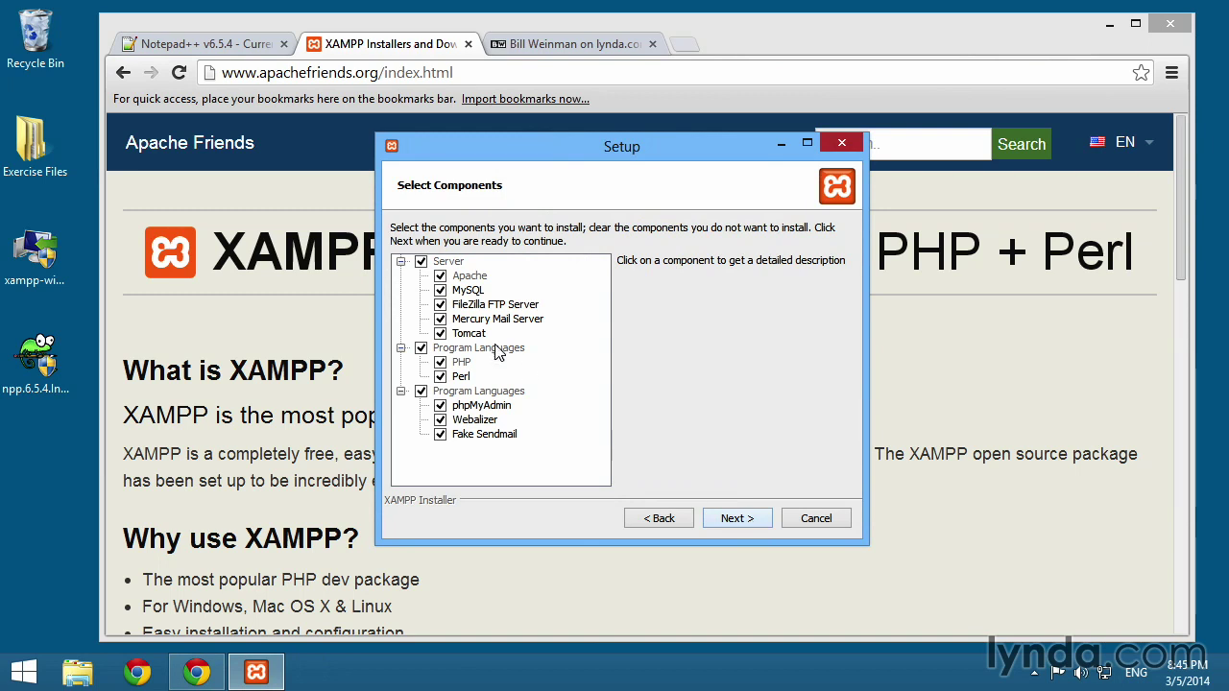
click(440, 305)
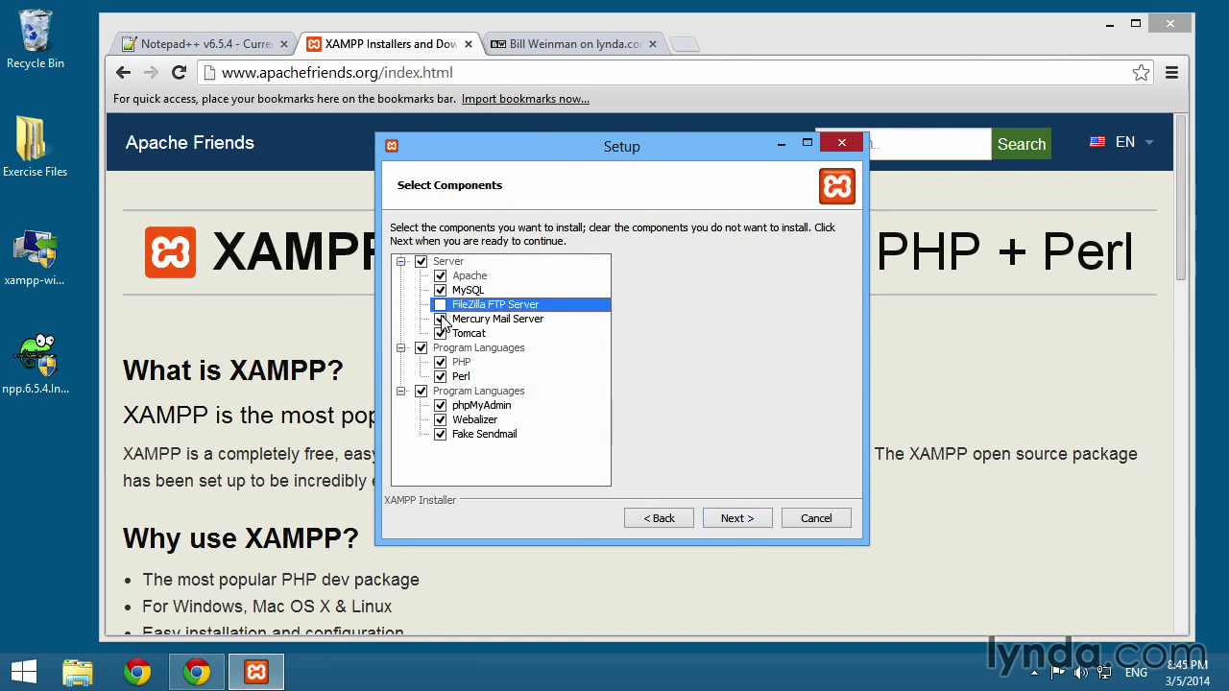
click(440, 318)
click(440, 334)
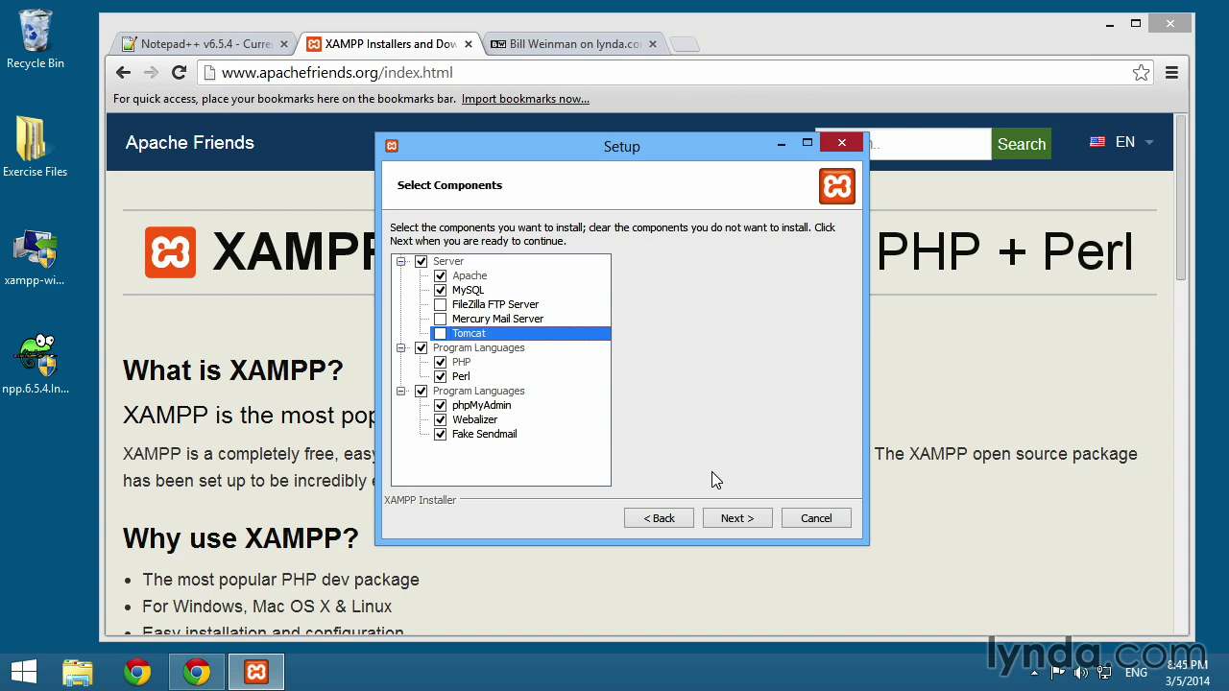
click(738, 520)
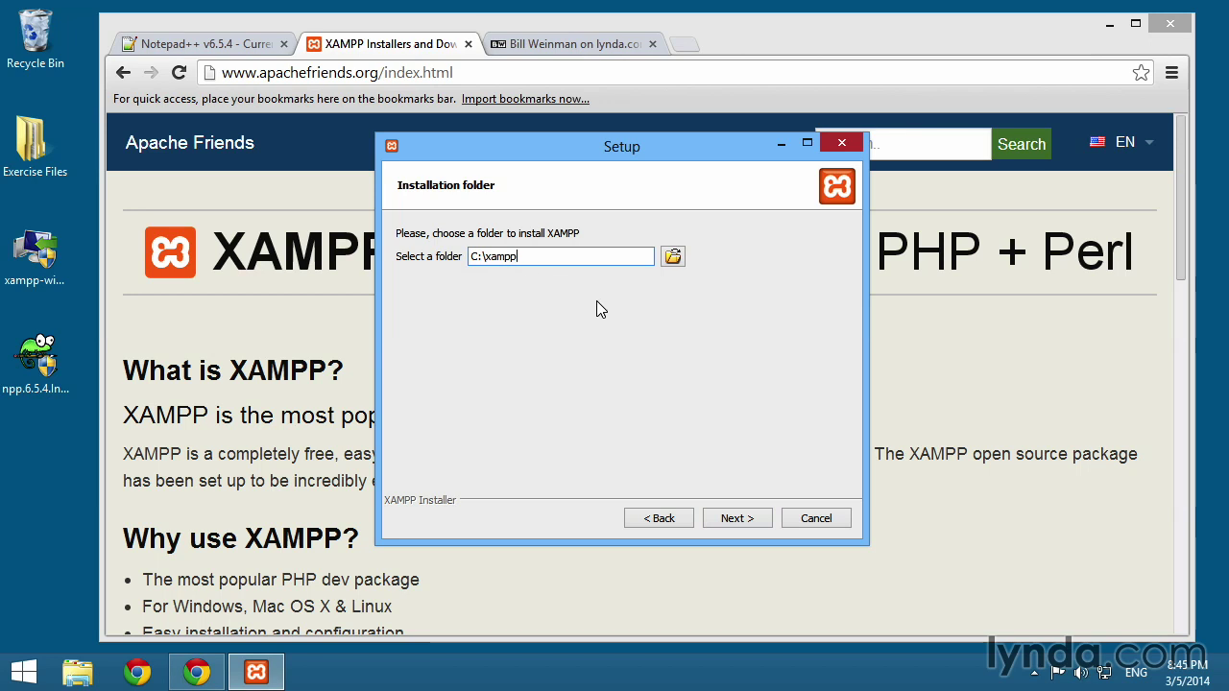
Step: Install XAMPP to C:\xampp without the Bitnami information or starting the Control Panel, and close the leftover command window
click(742, 514)
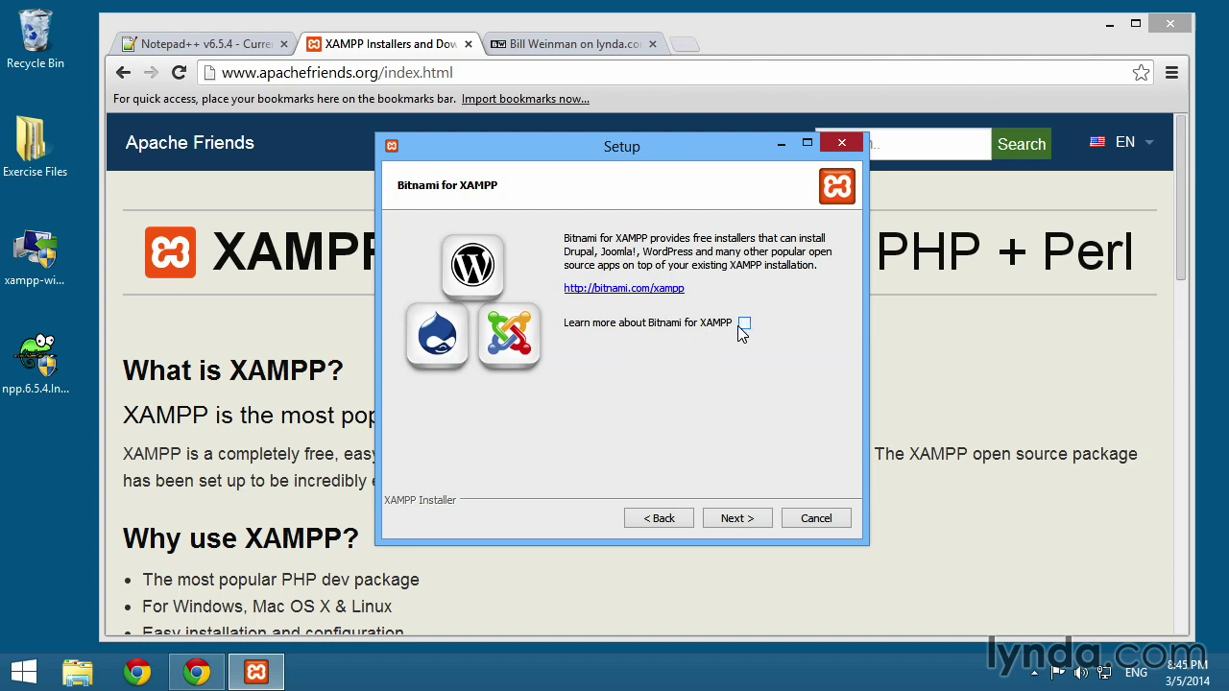
click(735, 519)
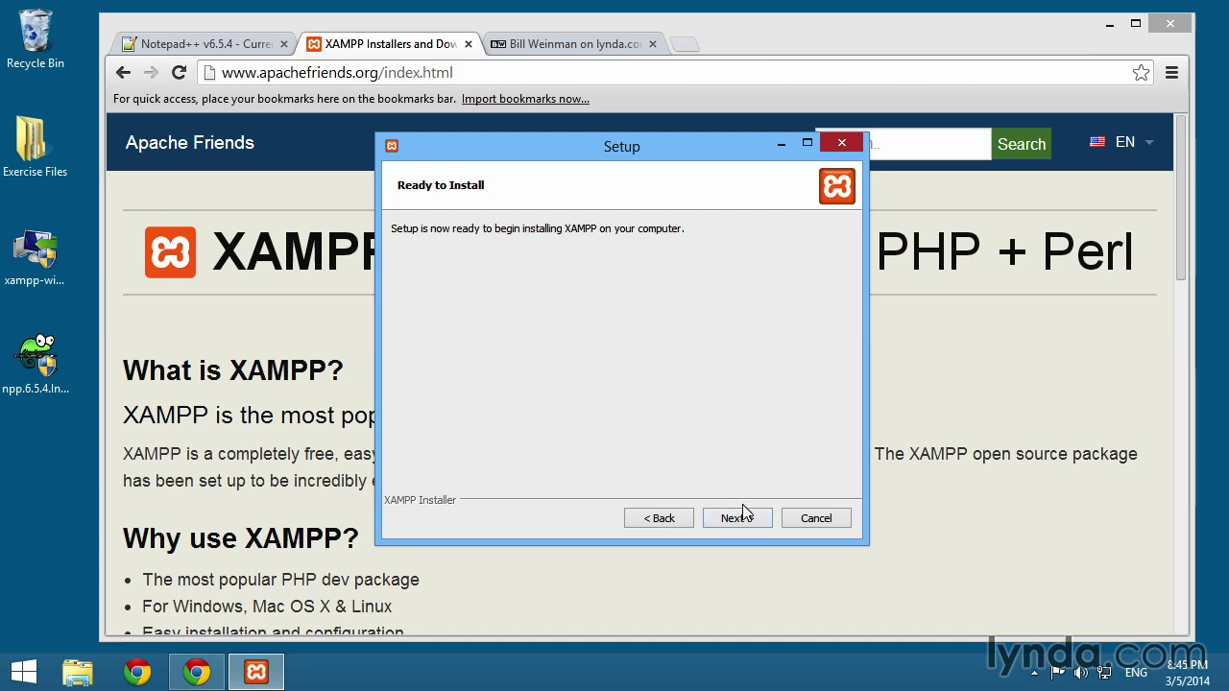
click(745, 512)
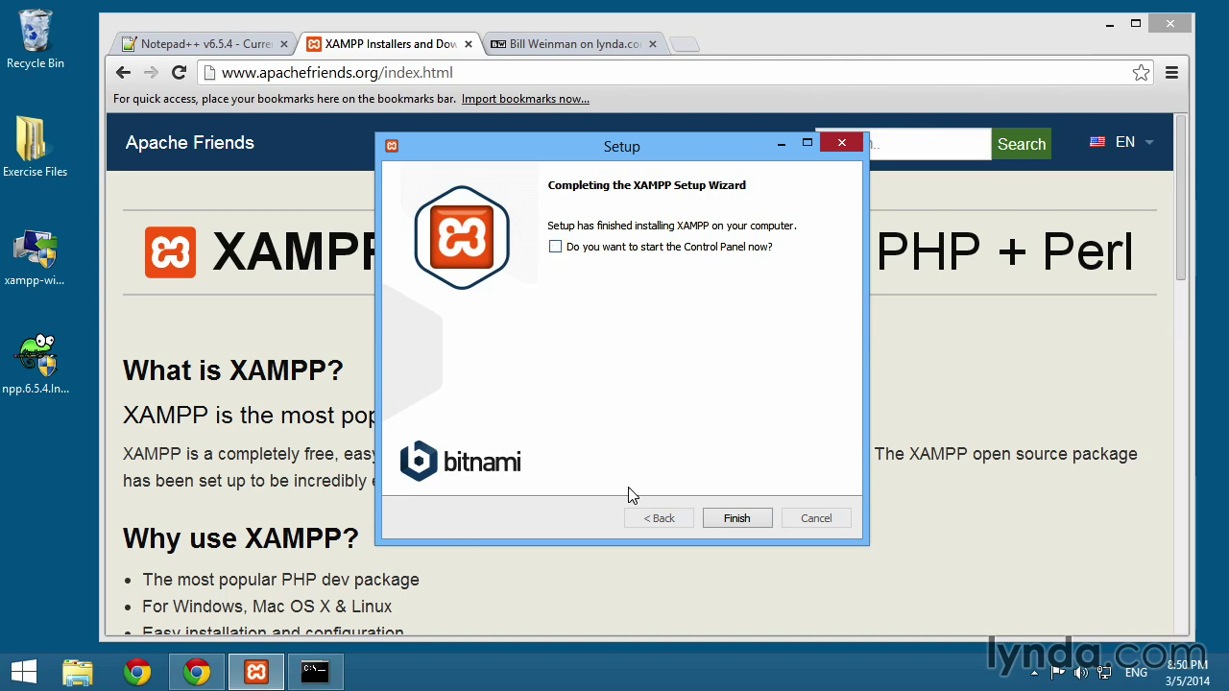
click(737, 518)
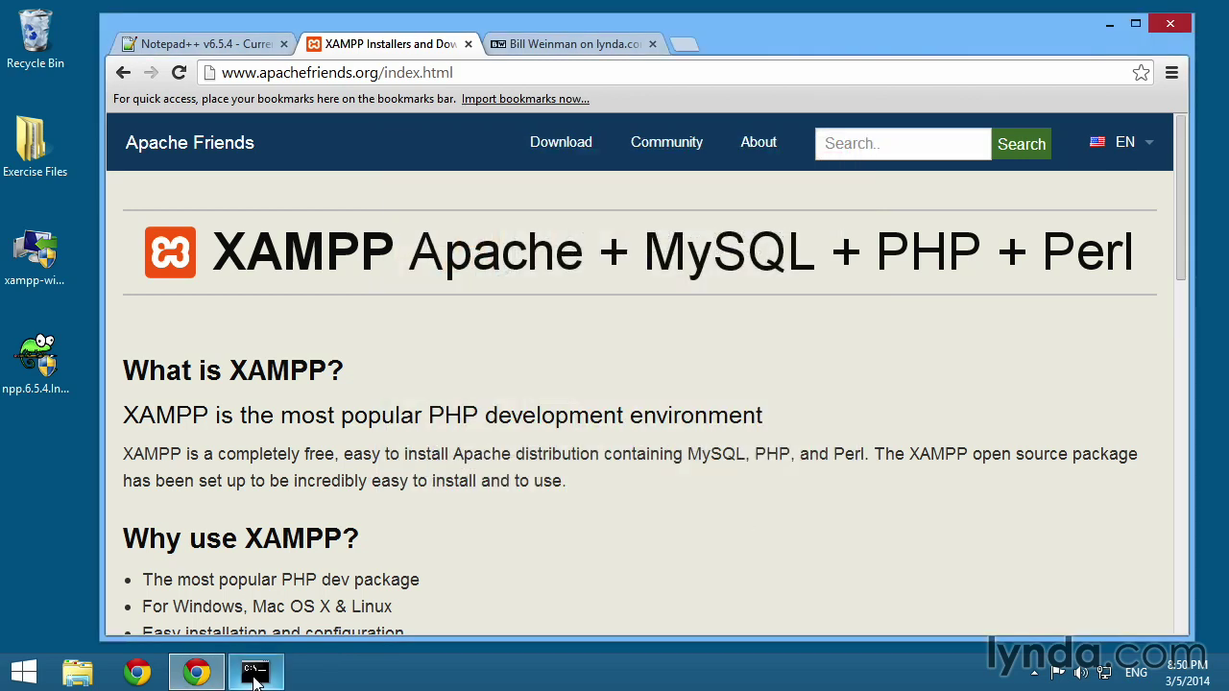
click(254, 672)
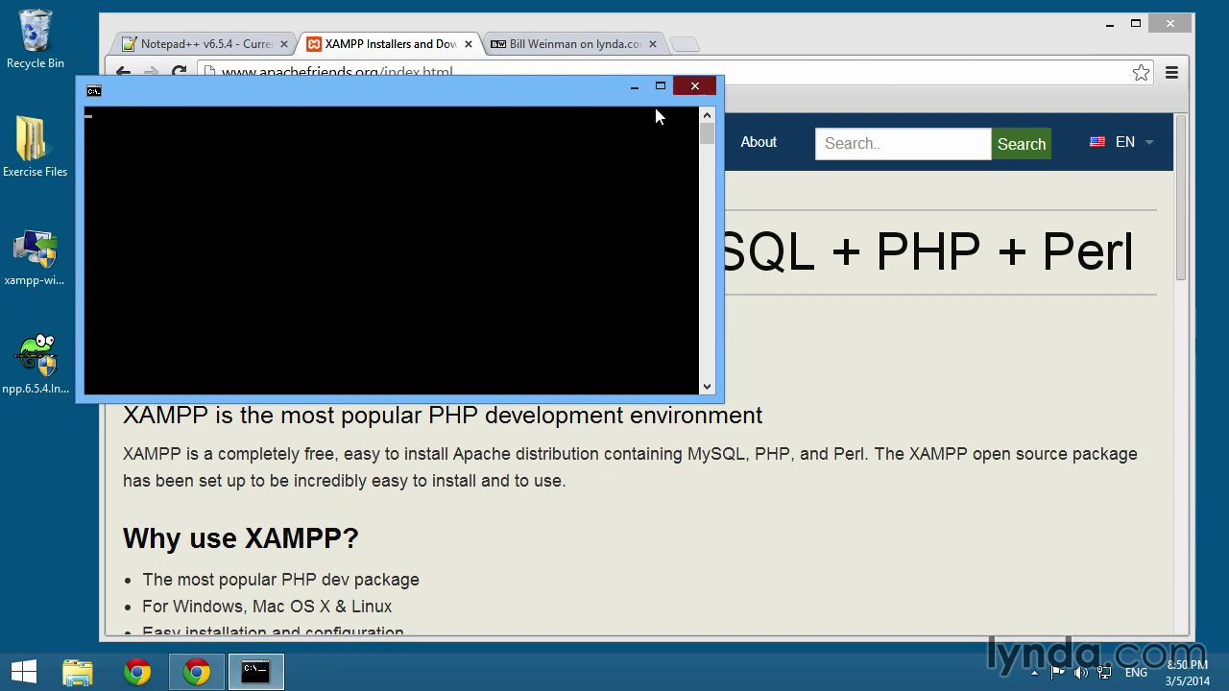
click(694, 87)
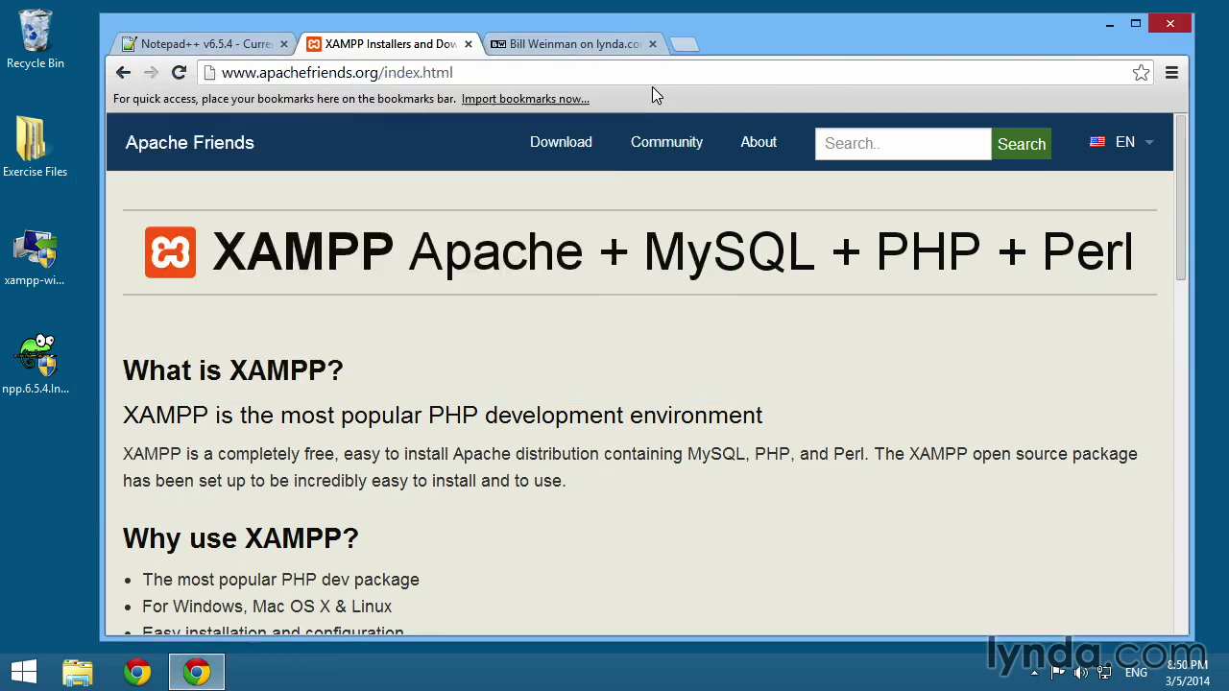
Step: Pin xampp-control.exe from C:\xampp to the taskbar as the first shortcut, and close the folder window
click(76, 673)
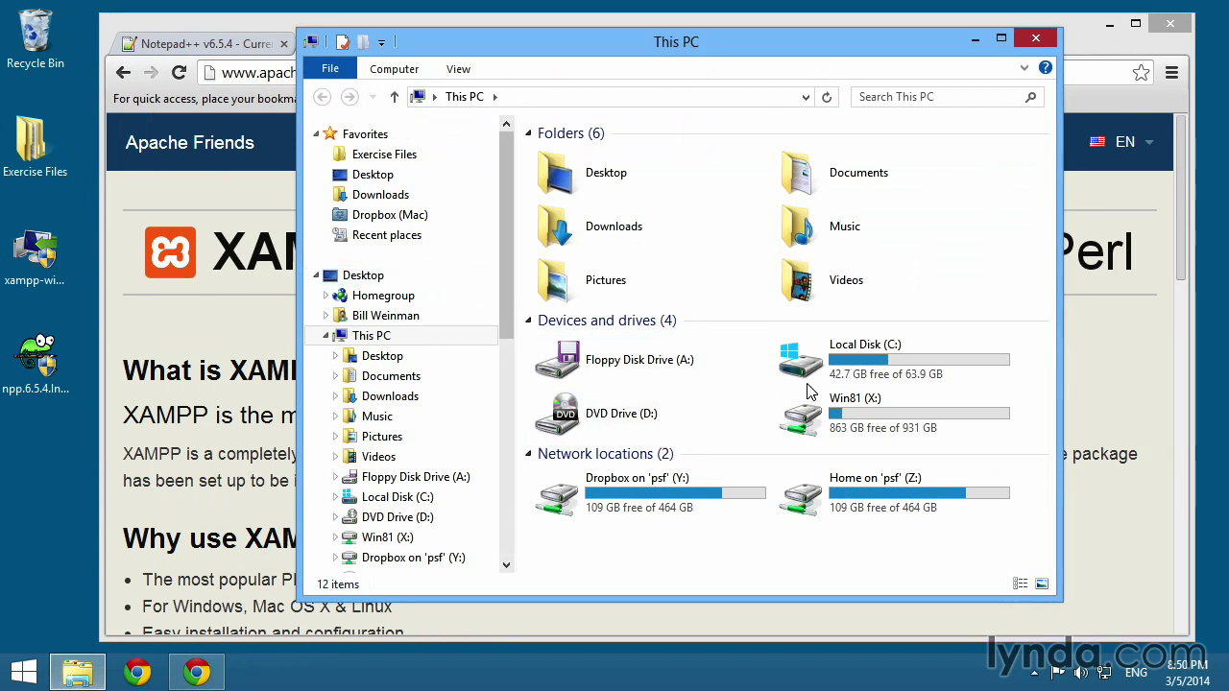
double_click(857, 363)
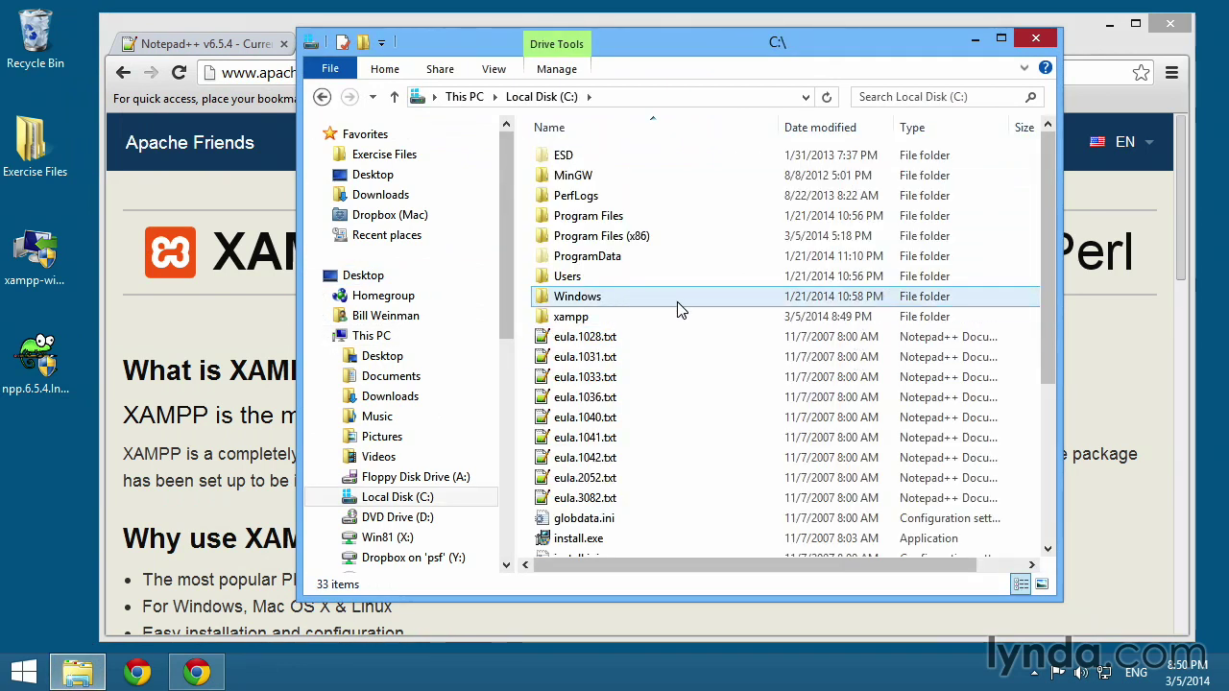
double_click(552, 317)
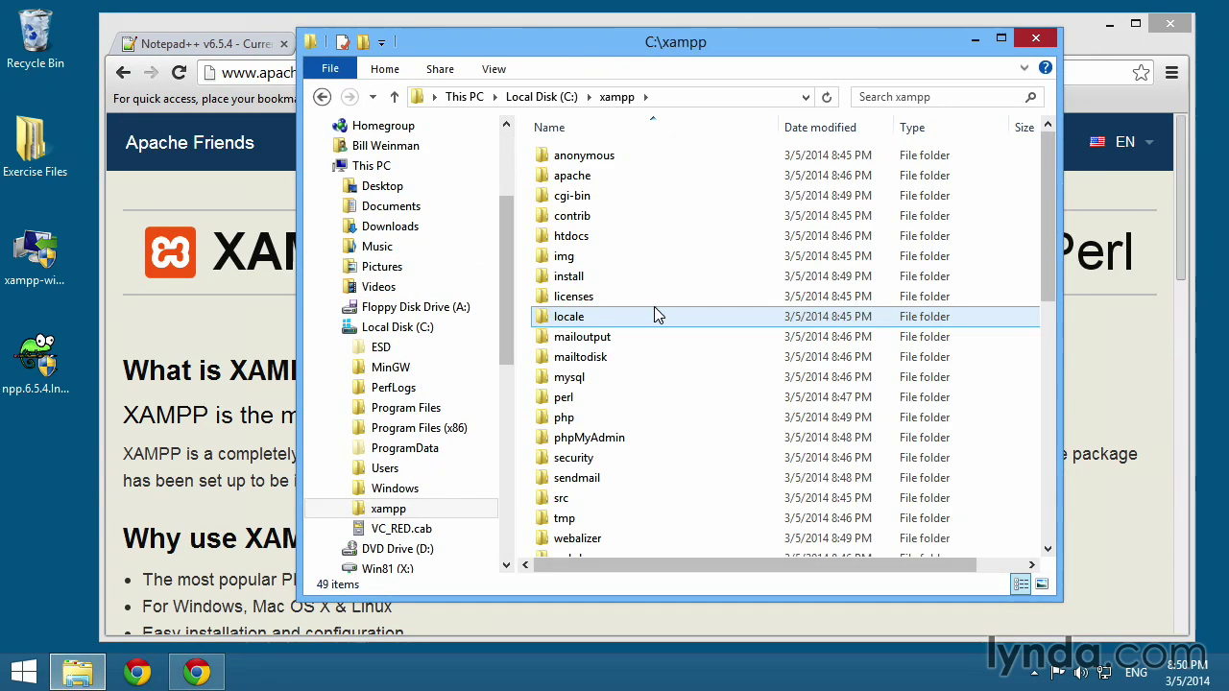
drag(1048, 290, 1028, 539)
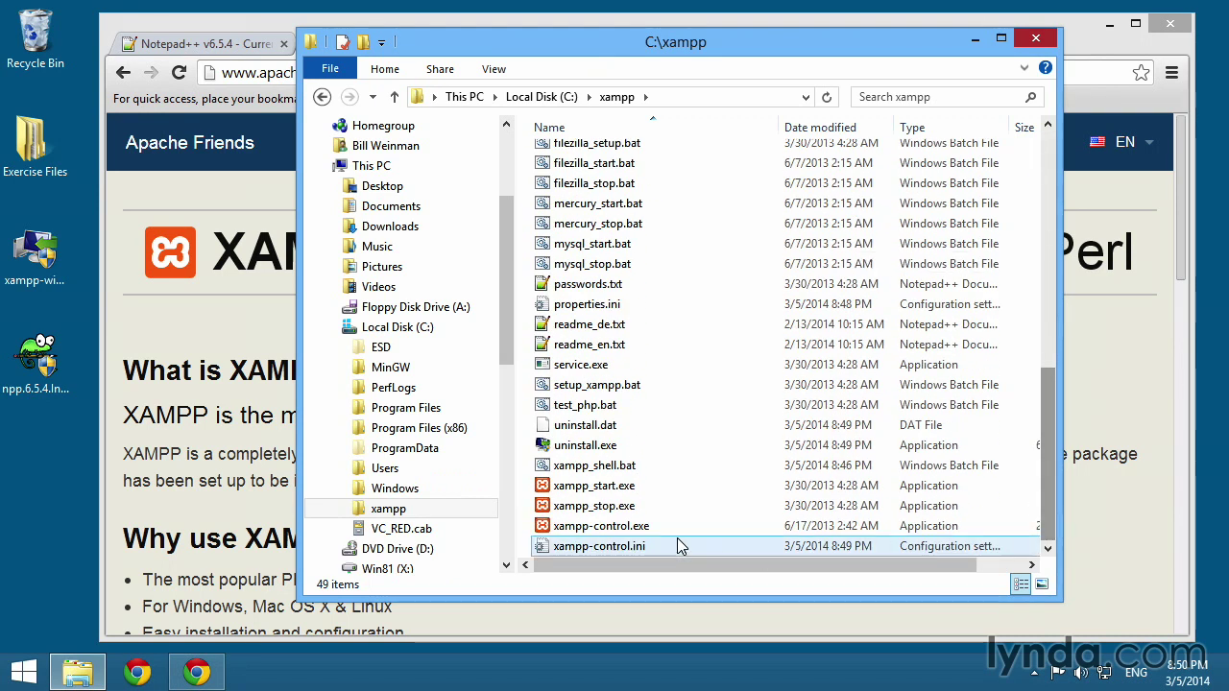
right_click(588, 533)
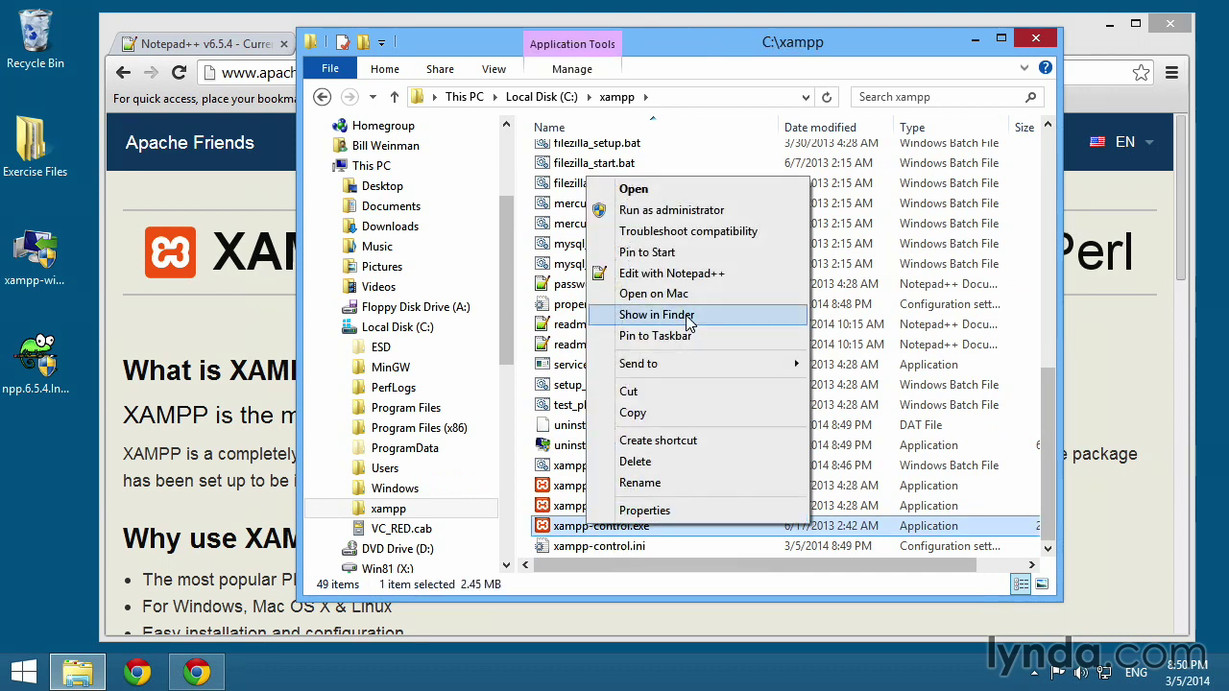
click(677, 348)
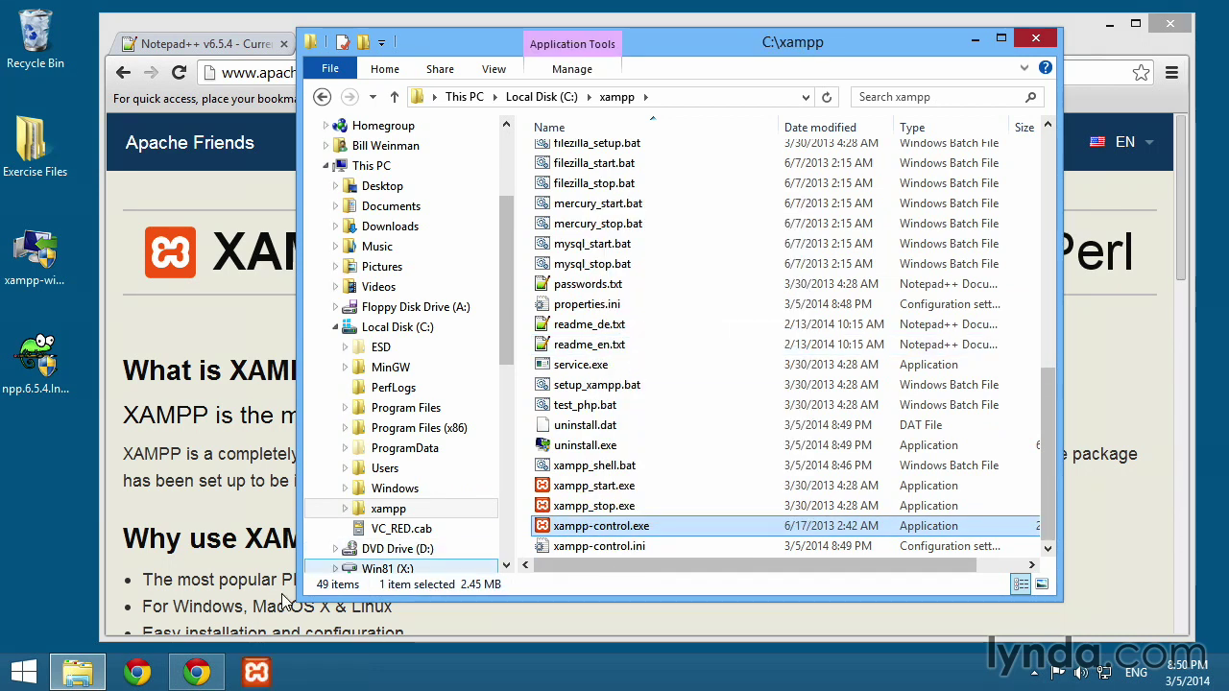
drag(256, 675, 53, 680)
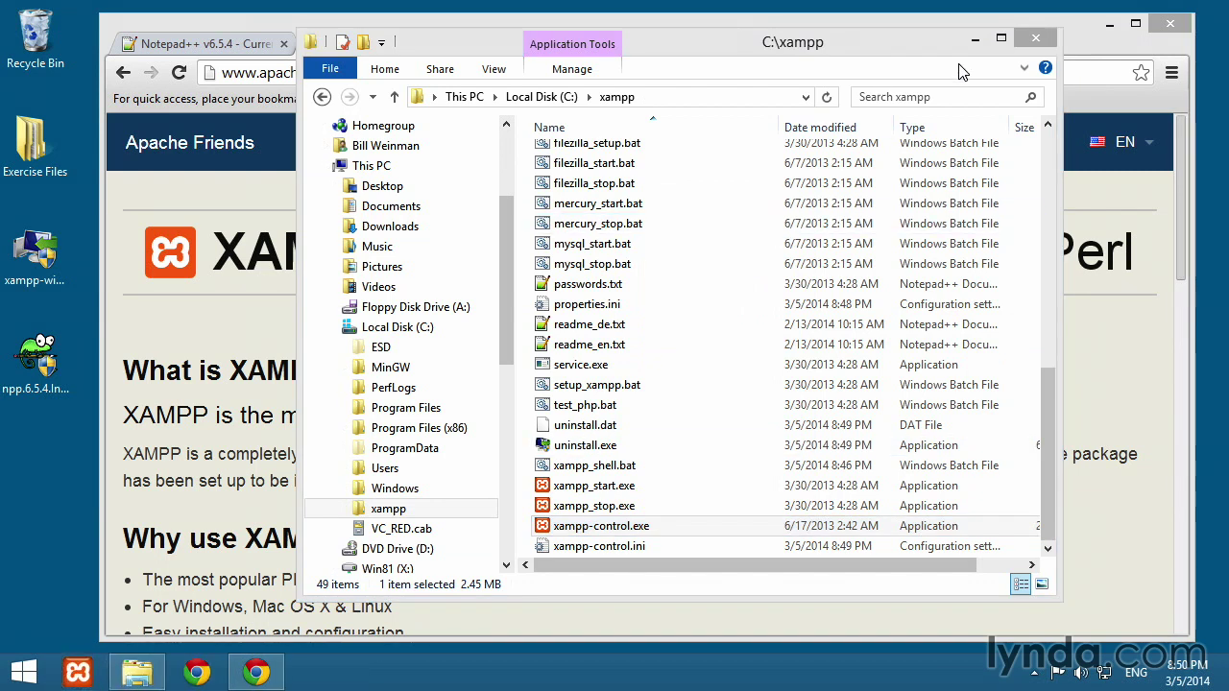
click(1035, 40)
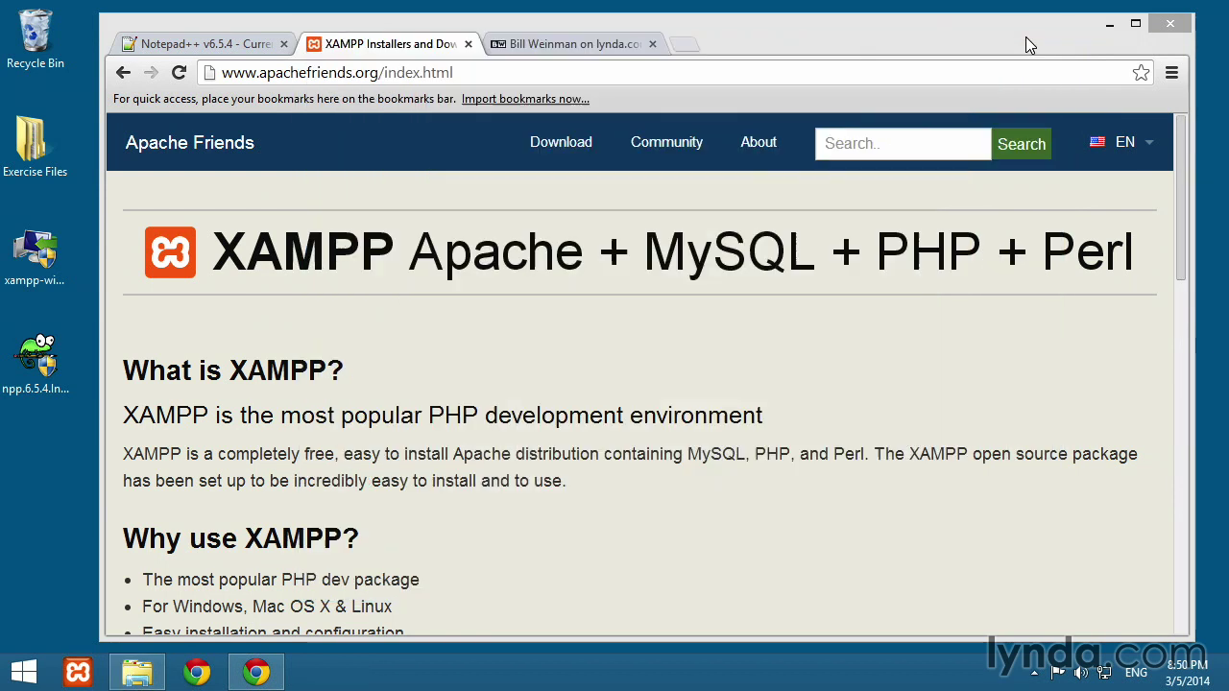
Step: Start the Apache and MySQL modules in the XAMPP Control Panel, and close its window
click(77, 673)
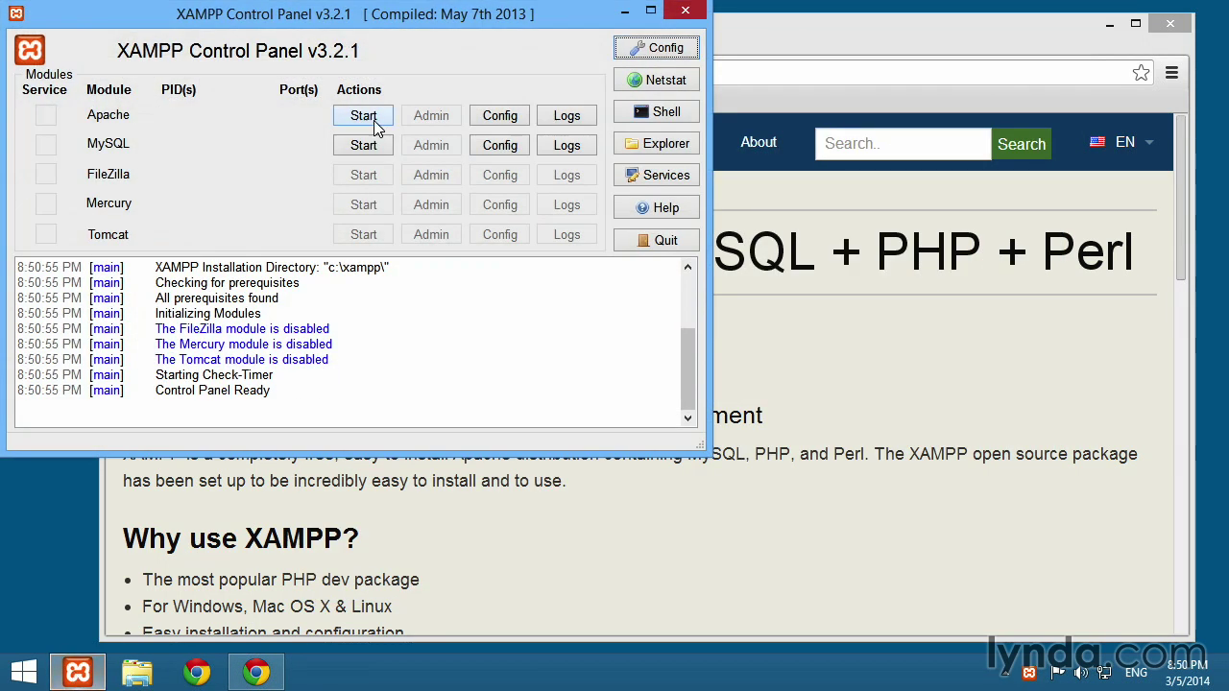
drag(473, 19, 851, 111)
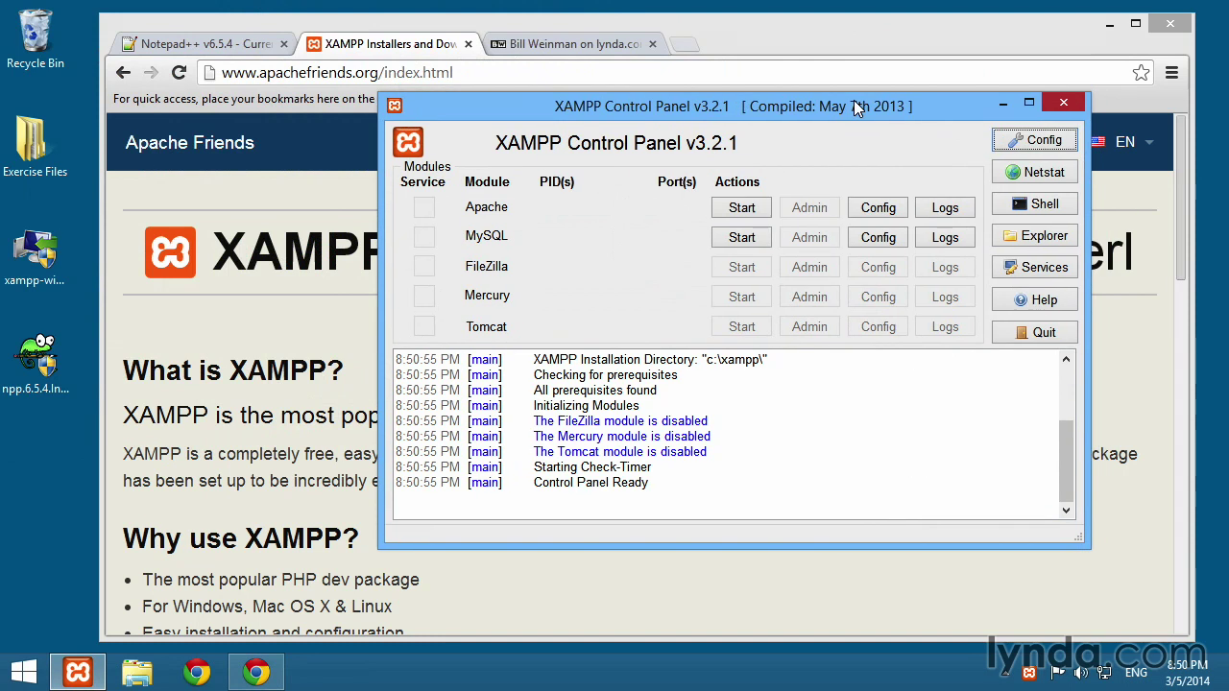
click(743, 210)
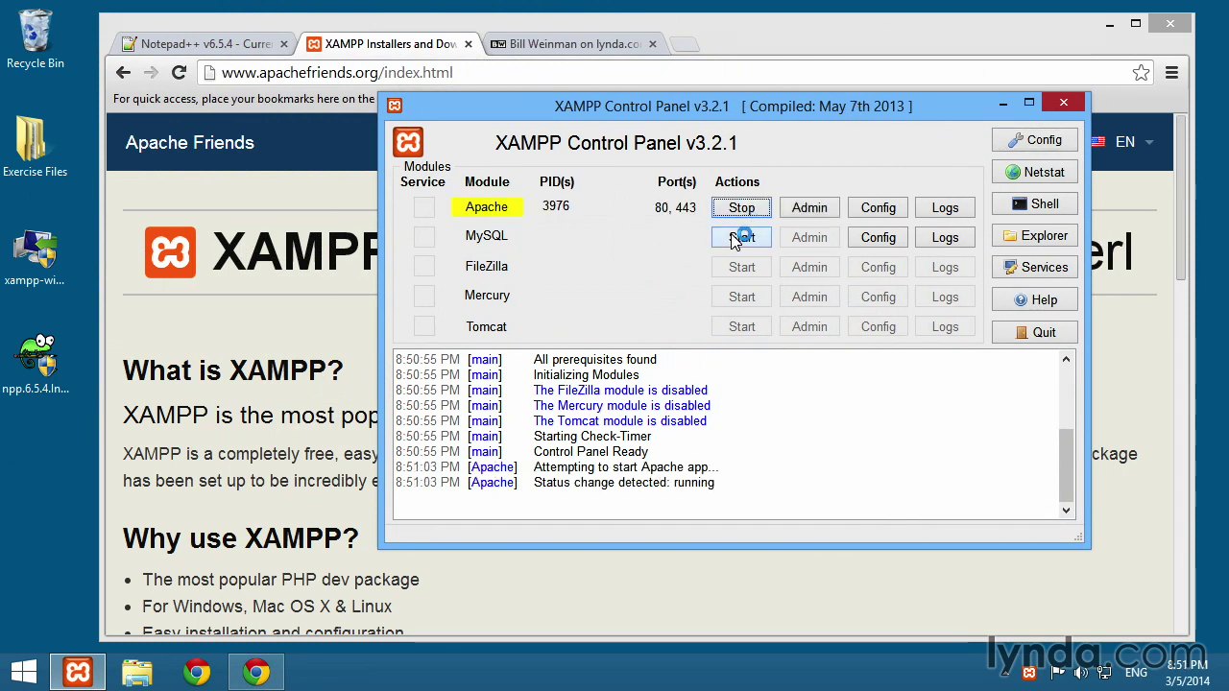
click(736, 238)
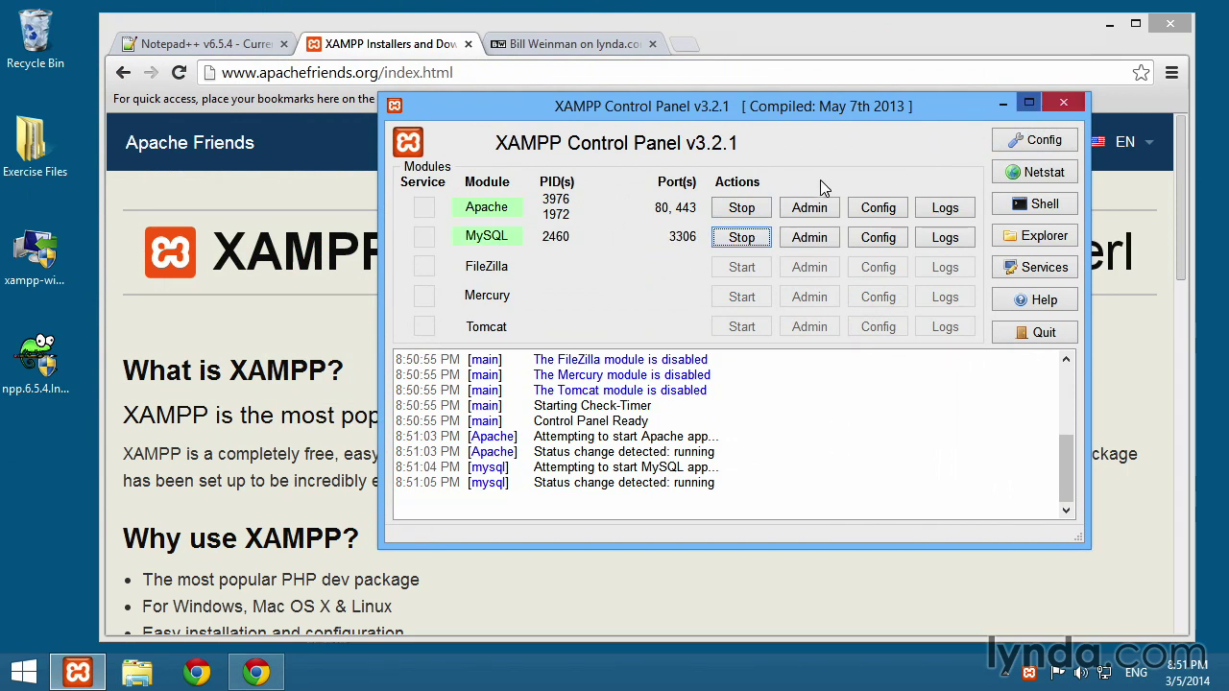
click(1064, 102)
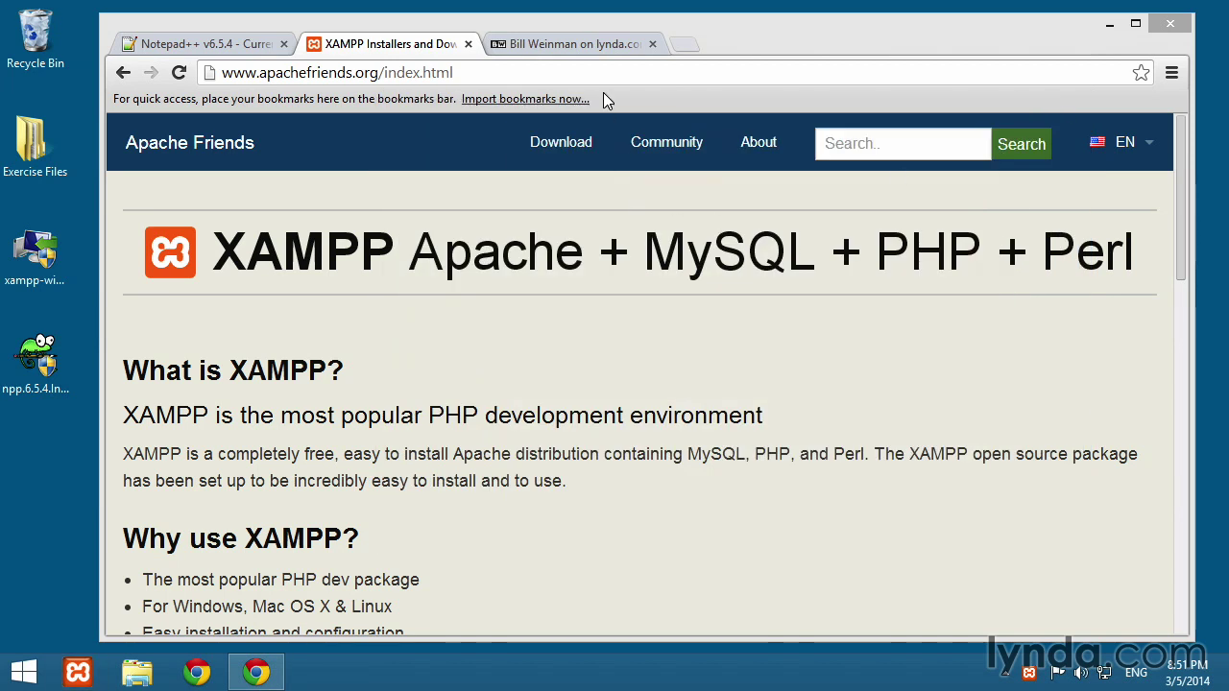
Step: Load localhost in a new browser tab with the English XAMPP page, and open phpMyAdmin from there
click(686, 44)
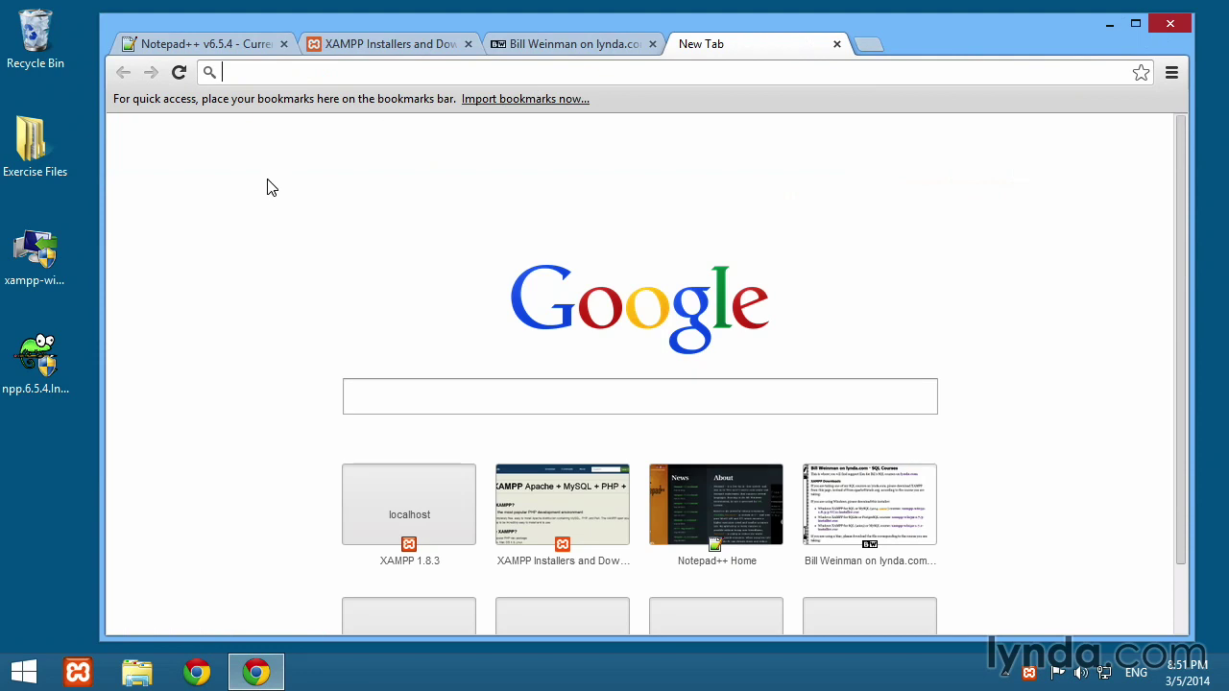
text(localhost)
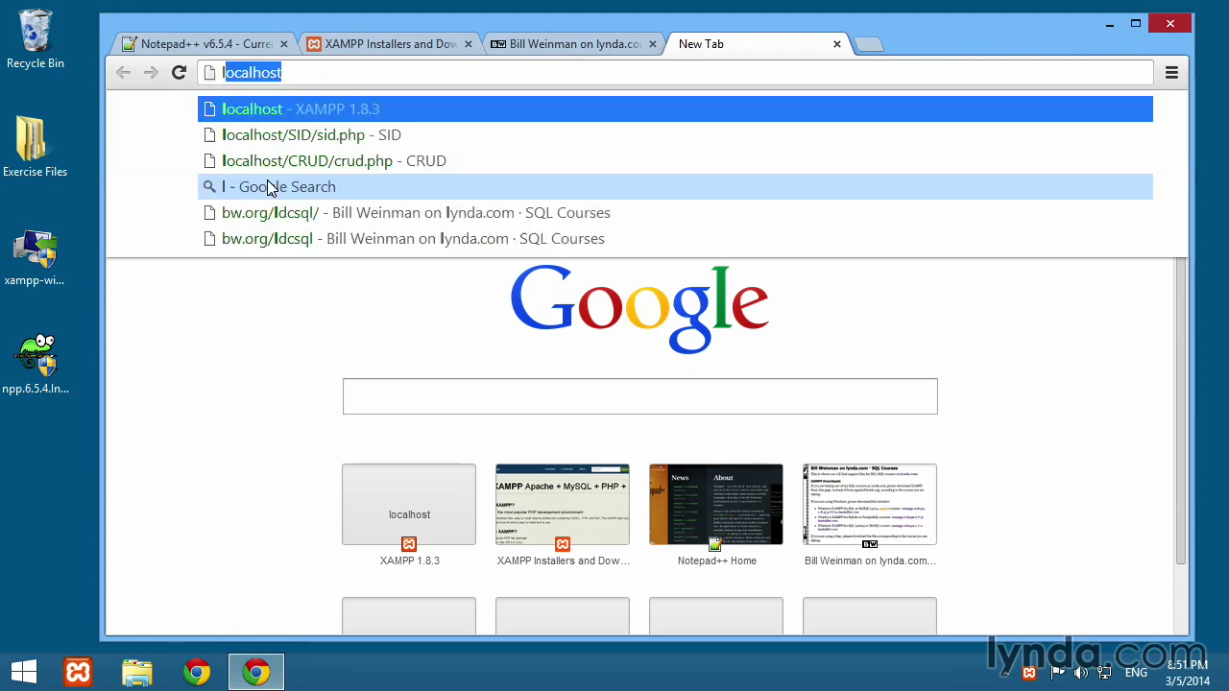
key(Return)
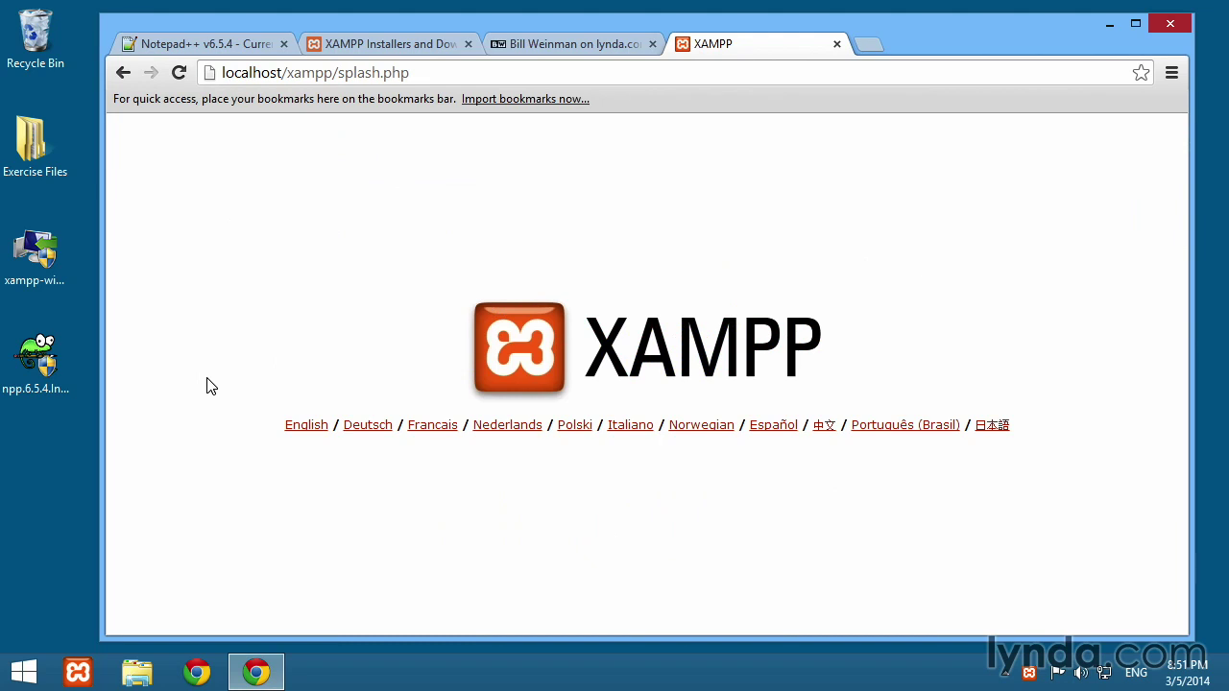
click(305, 426)
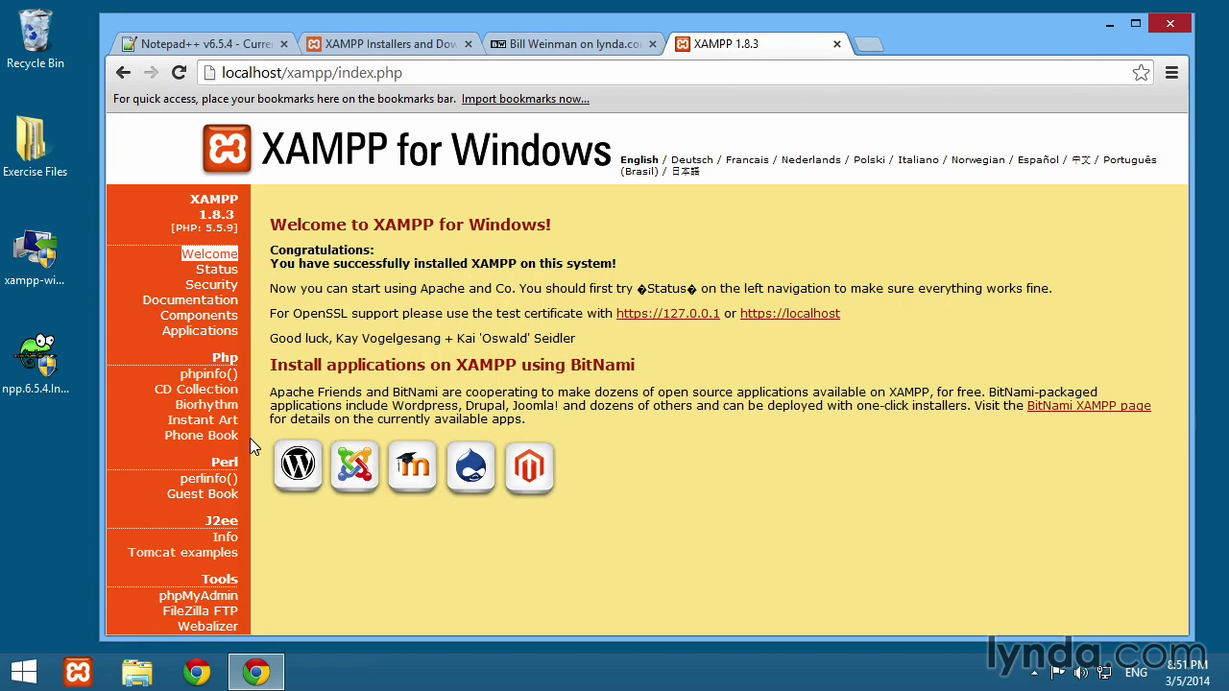
click(197, 595)
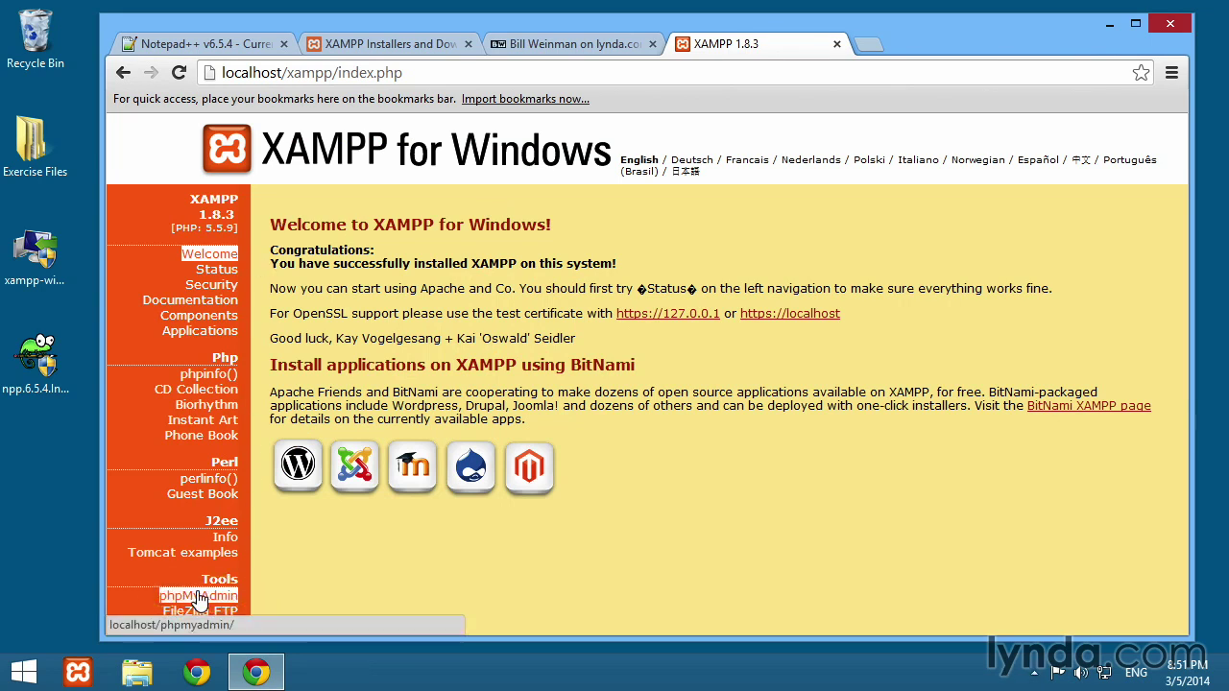